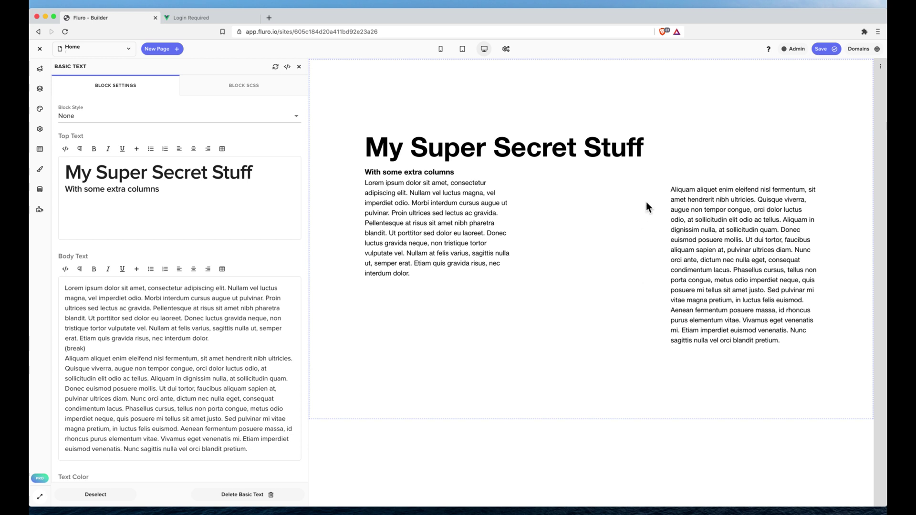
# Open the secrets.fluro.site live site from Domains in a new tab, then return to the builder.
pyautogui.click(869, 49)
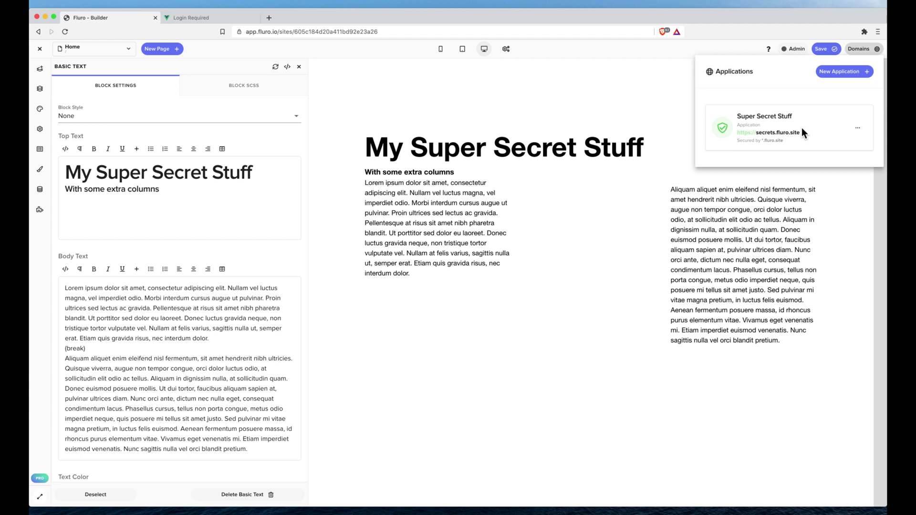
pyautogui.click(778, 132)
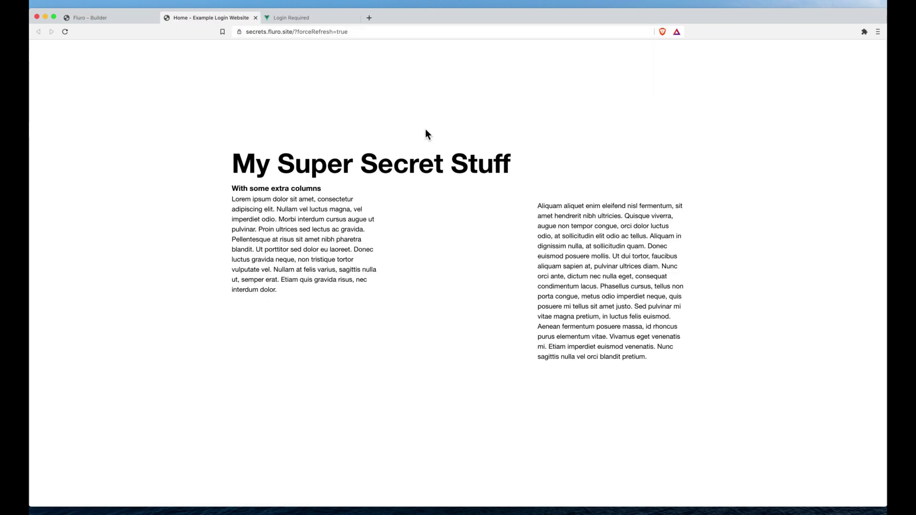
pyautogui.moveTo(274, 146); pyautogui.dragTo(599, 288)
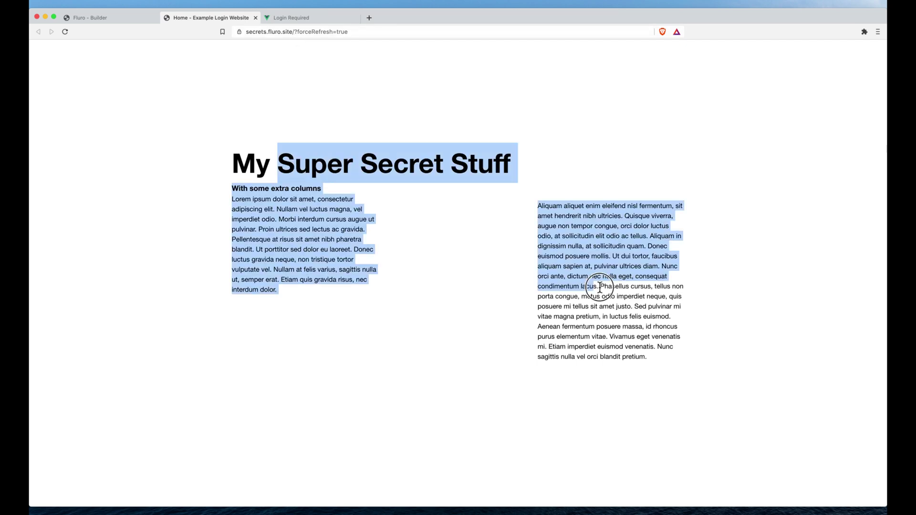
pyautogui.click(600, 287)
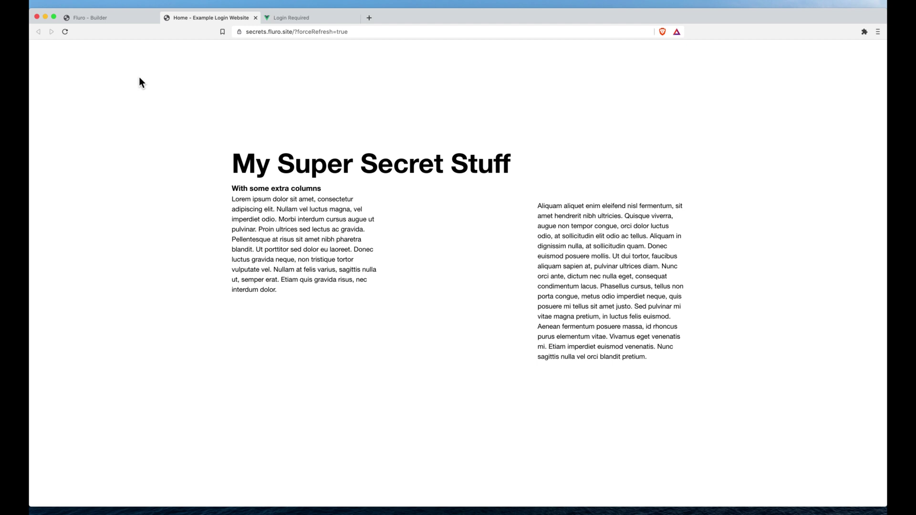
pyautogui.click(114, 19)
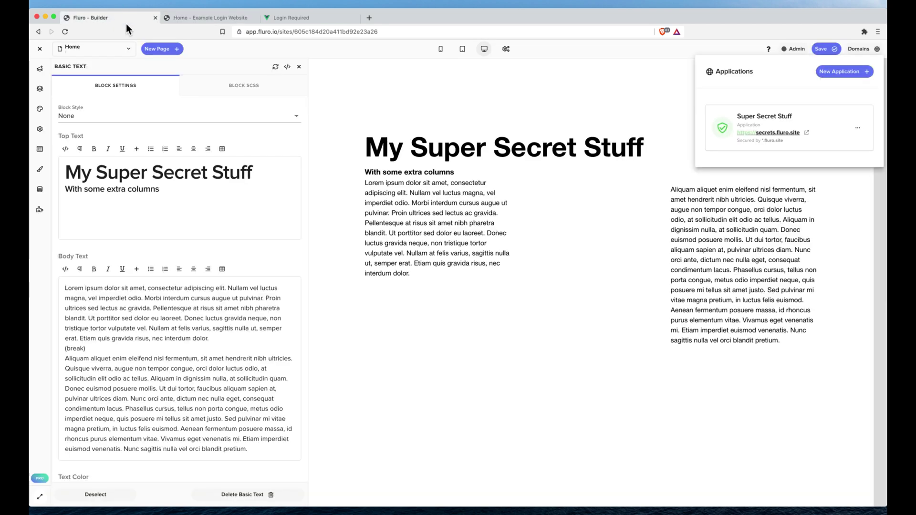
# Turn on Require Access Pin Number with a PIN for the Super Secret Stuff application and save.
pyautogui.click(858, 128)
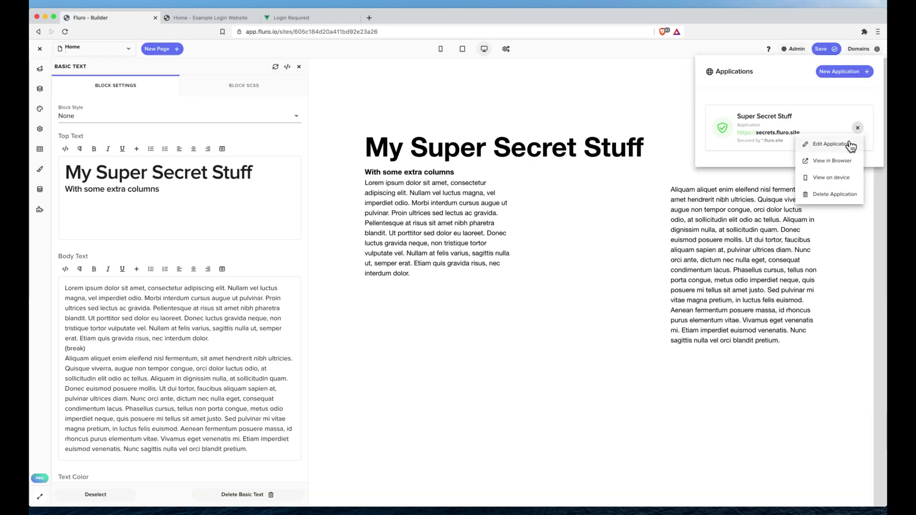
pyautogui.click(846, 145)
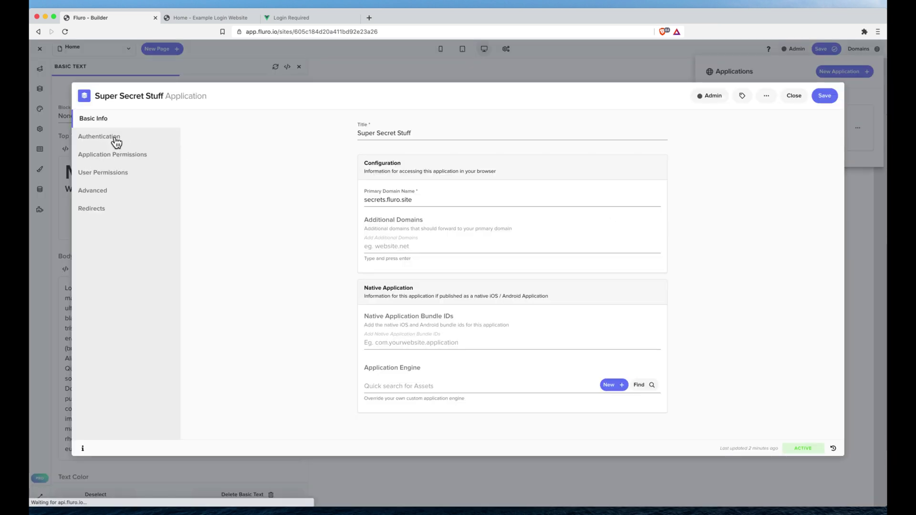
pyautogui.click(116, 138)
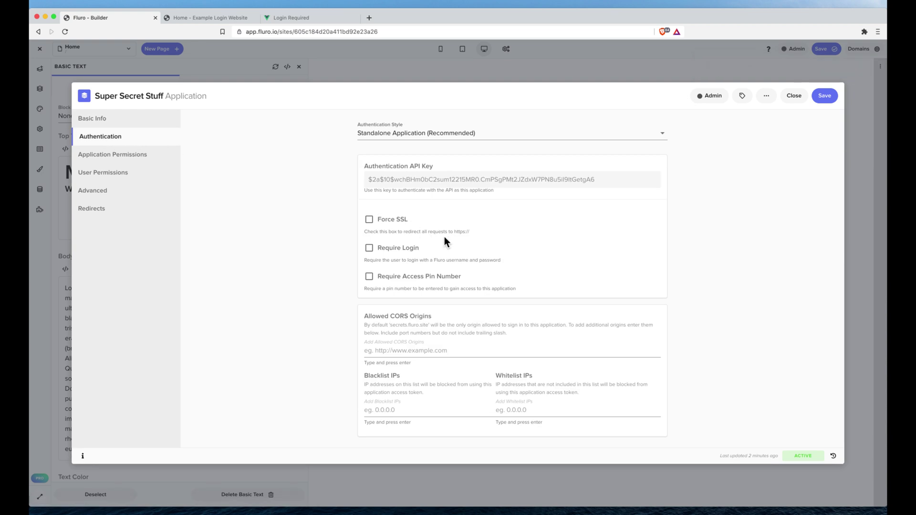
pyautogui.click(370, 276)
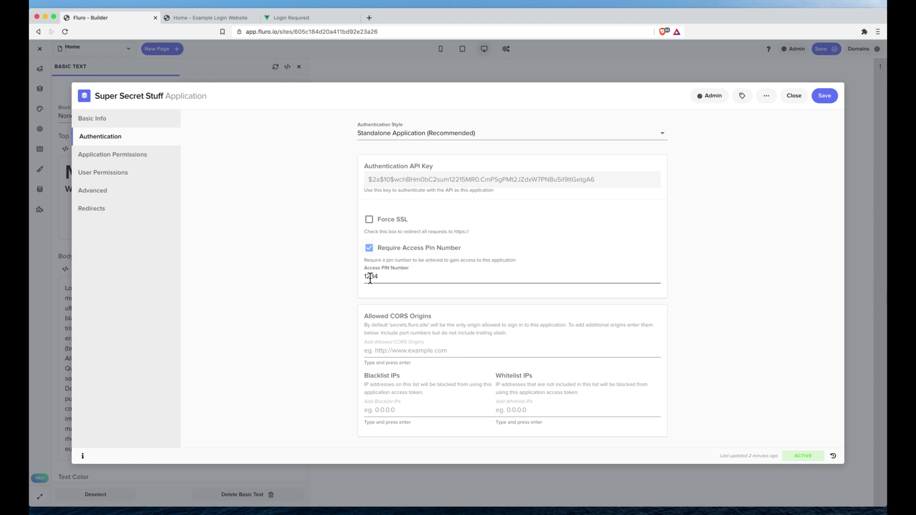
pyautogui.write('1234')
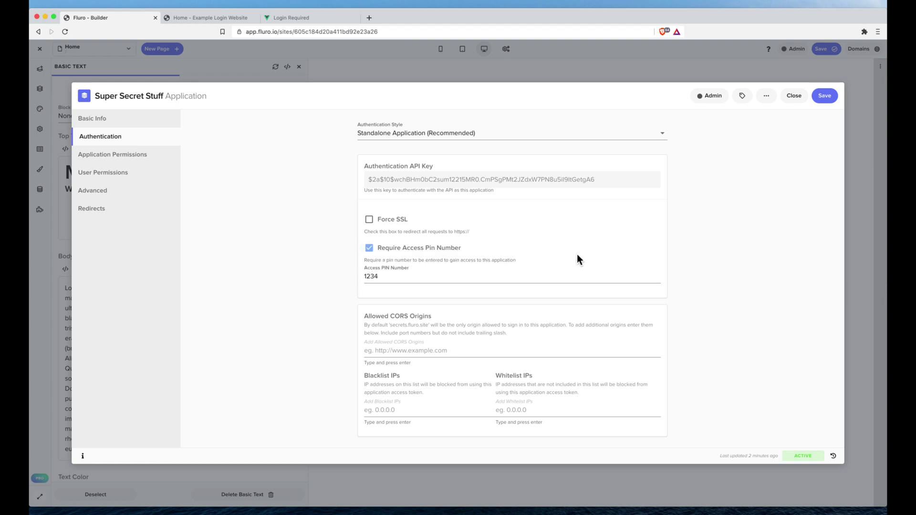
pyautogui.click(827, 98)
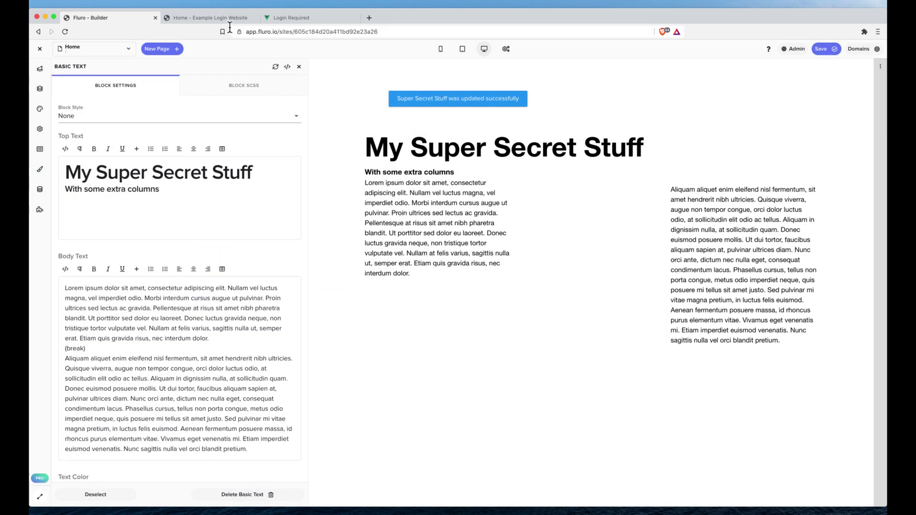
# Reload the live site and unlock its PIN screen by entering the access PIN on the keypad.
pyautogui.click(218, 21)
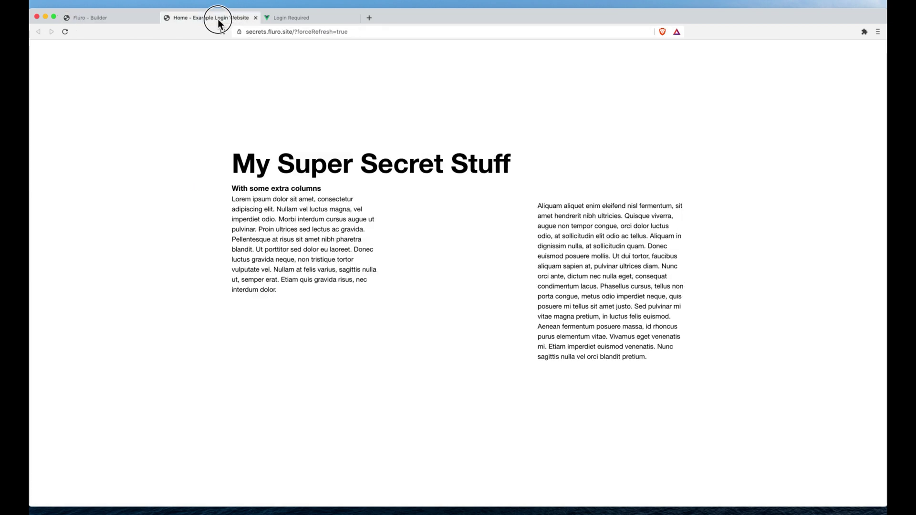
pyautogui.click(65, 32)
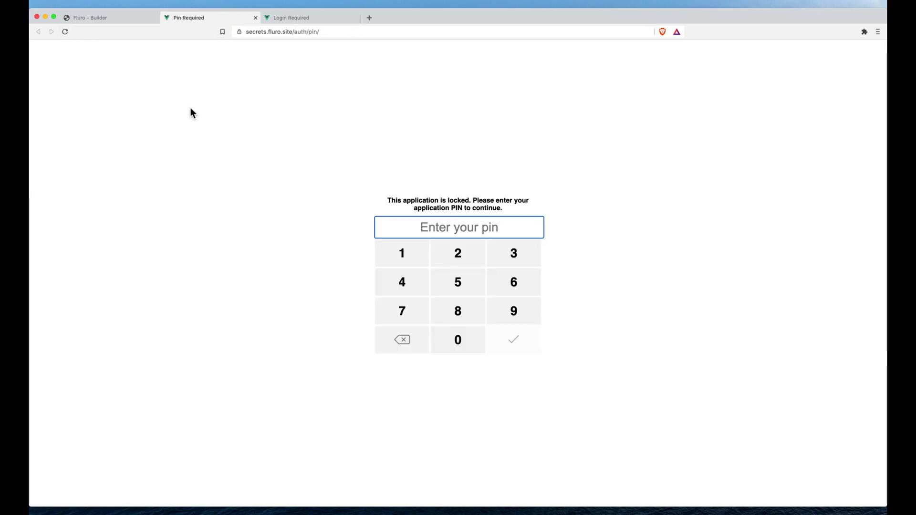
pyautogui.click(497, 139)
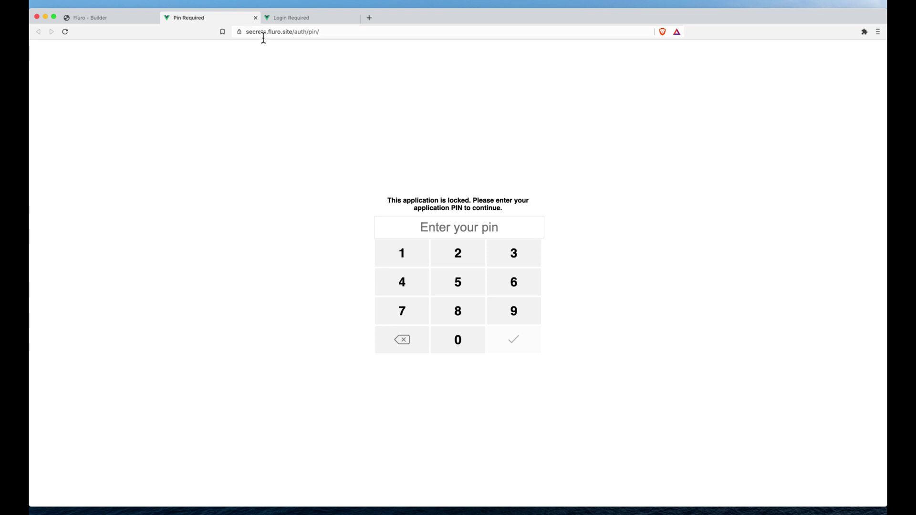
pyautogui.click(409, 256)
pyautogui.click(509, 257)
pyautogui.click(407, 282)
pyautogui.click(407, 282)
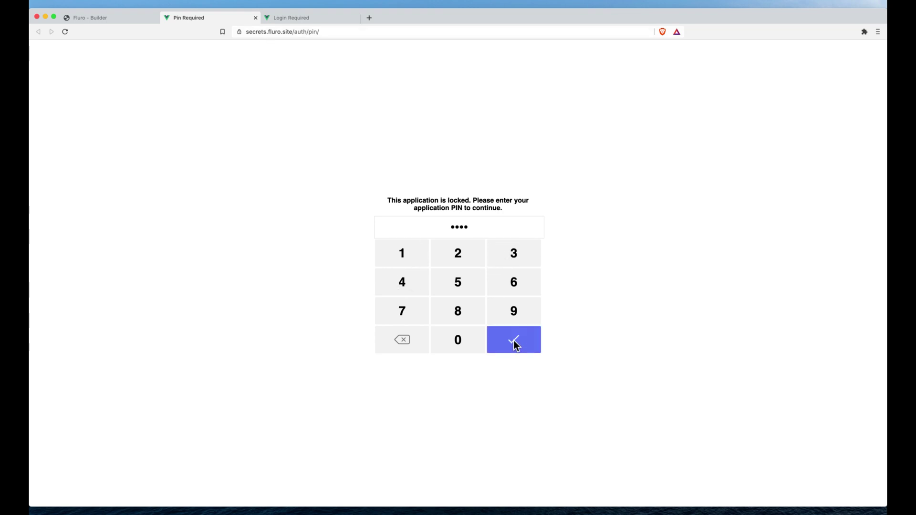
pyautogui.click(513, 341)
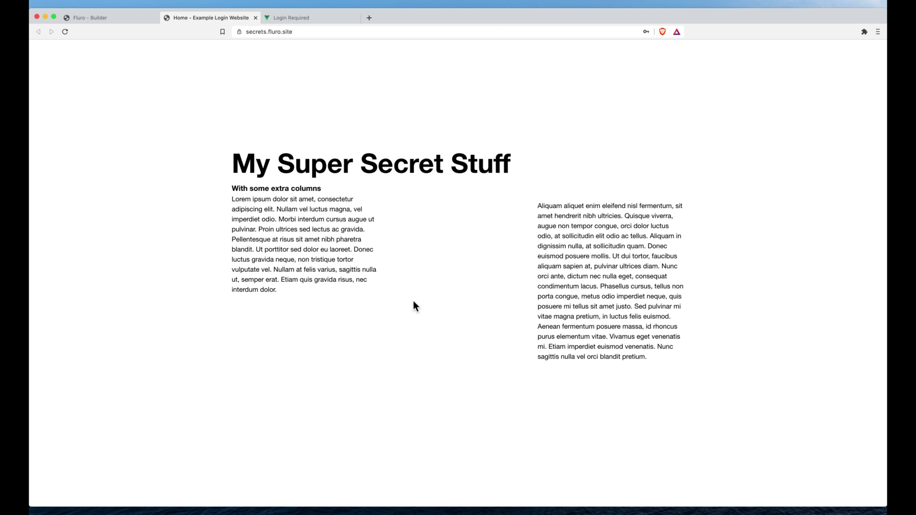
# Change Super Secret Stuff authentication from an access PIN to Require Login with Lock Account.
pyautogui.click(104, 19)
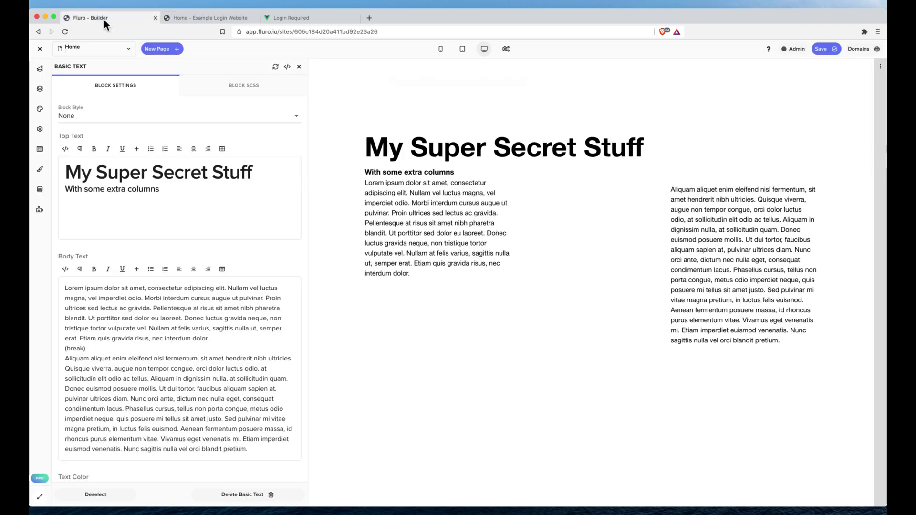
pyautogui.click(877, 47)
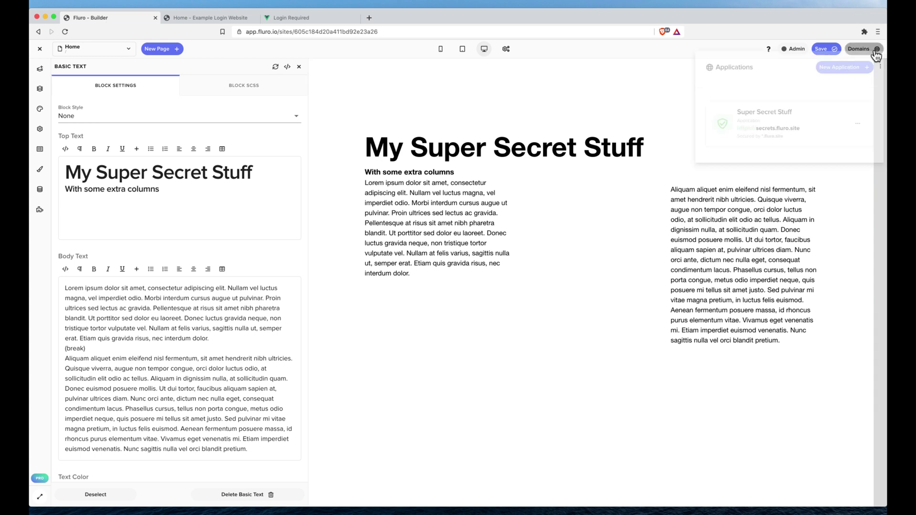
pyautogui.click(858, 128)
pyautogui.click(842, 145)
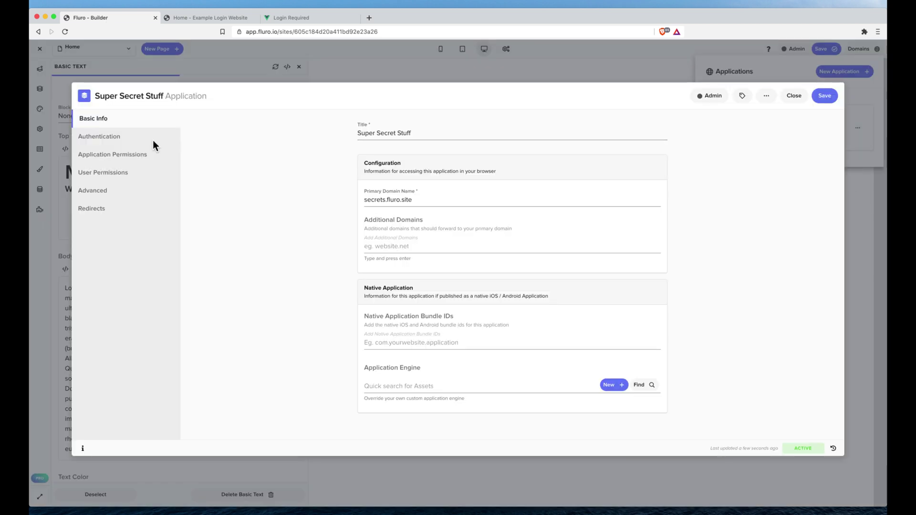
pyautogui.click(131, 142)
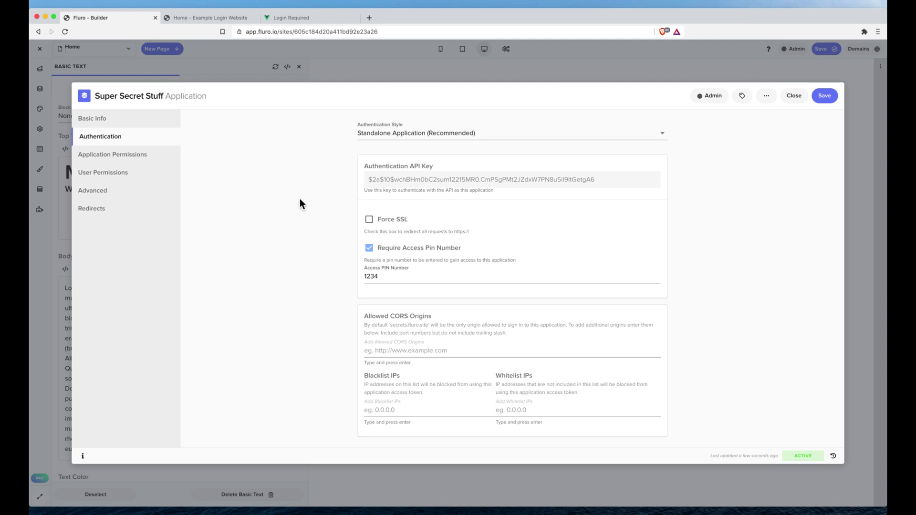
pyautogui.click(370, 248)
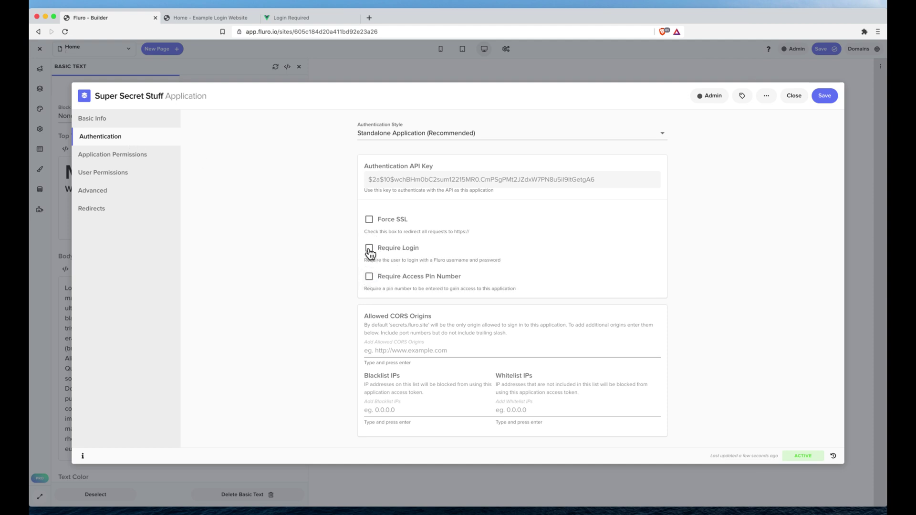
pyautogui.click(369, 248)
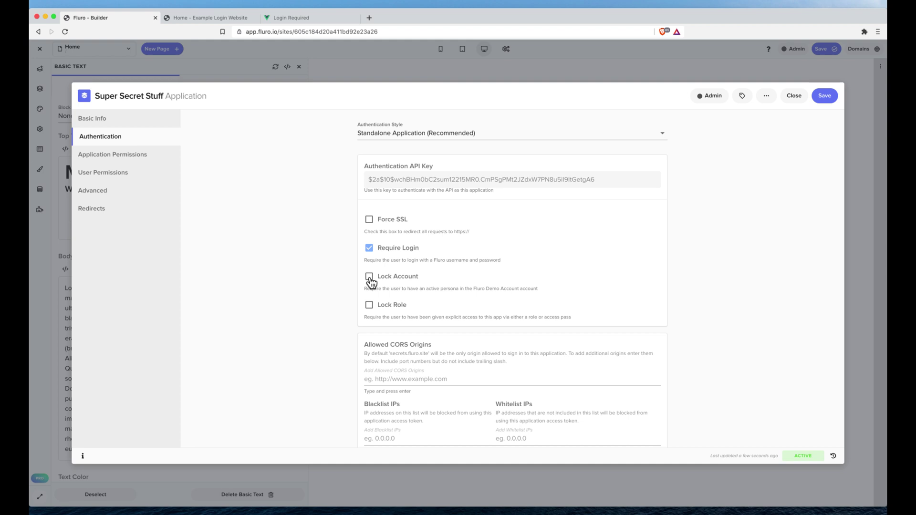
pyautogui.click(370, 279)
# Save the login and account-lock settings, then reload the live secrets site.
pyautogui.click(824, 95)
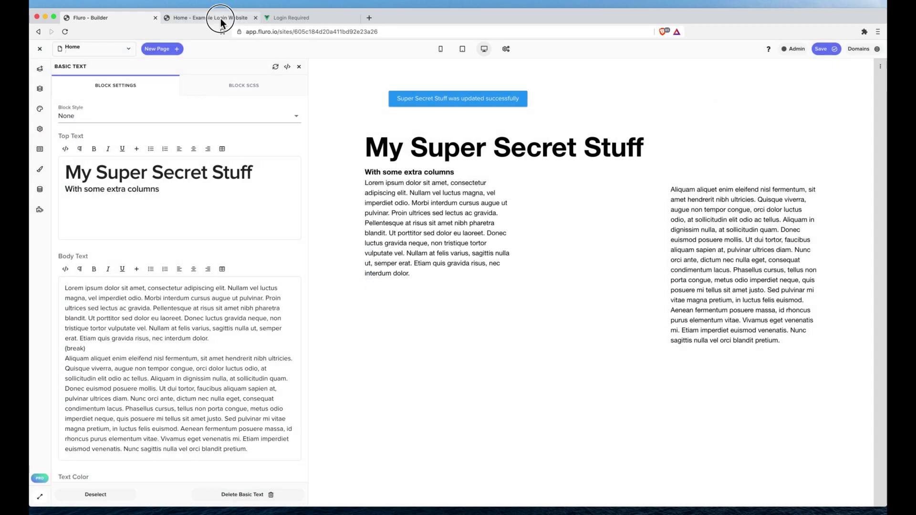
pyautogui.click(210, 17)
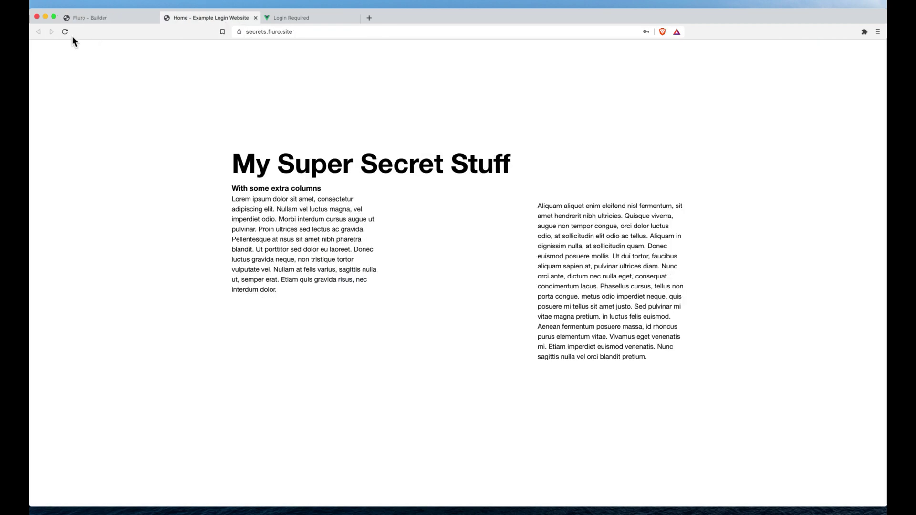
pyautogui.click(65, 32)
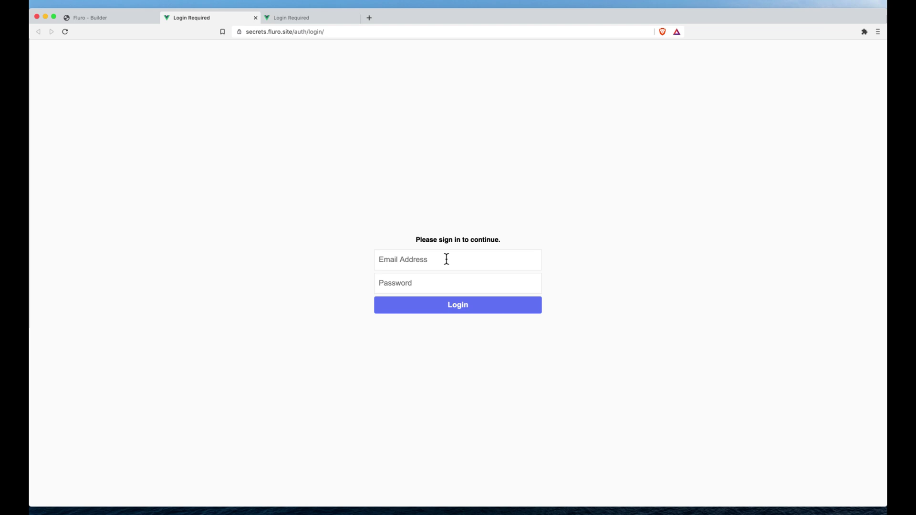
# Sign in with the account e-mail and password to reach the My Super Secret Stuff page.
pyautogui.click(447, 260)
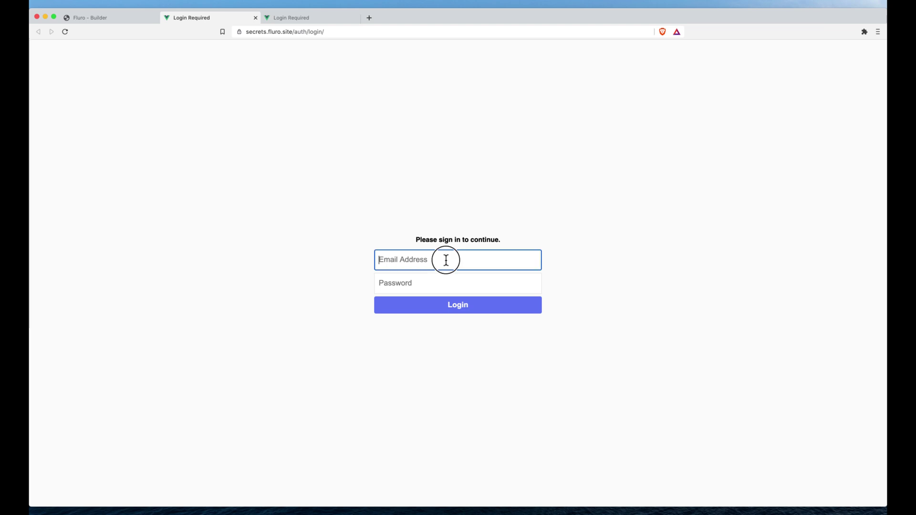
pyautogui.press('Tab')
pyautogui.write('••••••••••••')
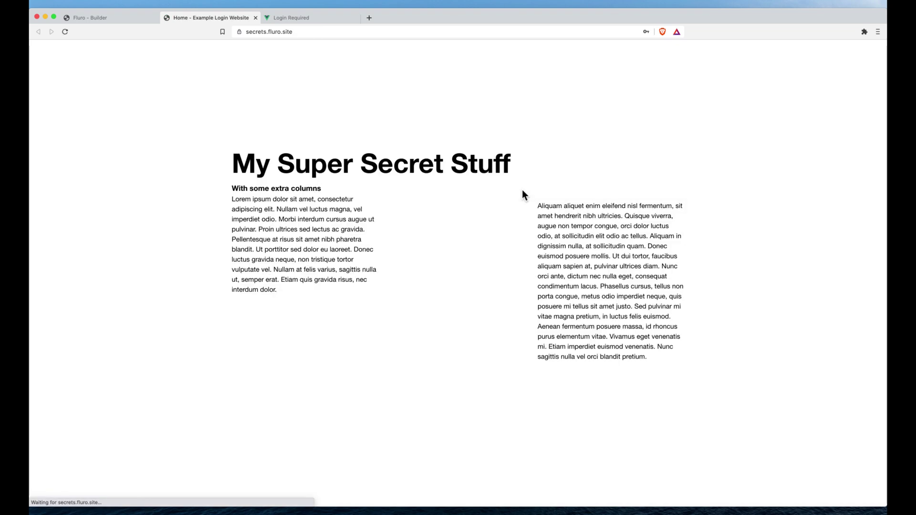
pyautogui.moveTo(522, 191); pyautogui.dragTo(606, 309)
pyautogui.click(607, 260)
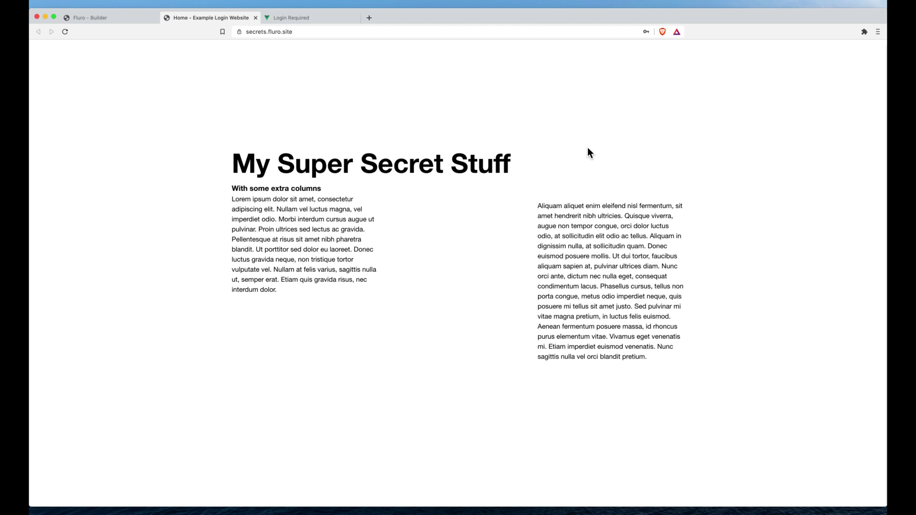
# Unhide the Custom Component greeting in Page Sections, then Save and Publish the site.
pyautogui.click(96, 17)
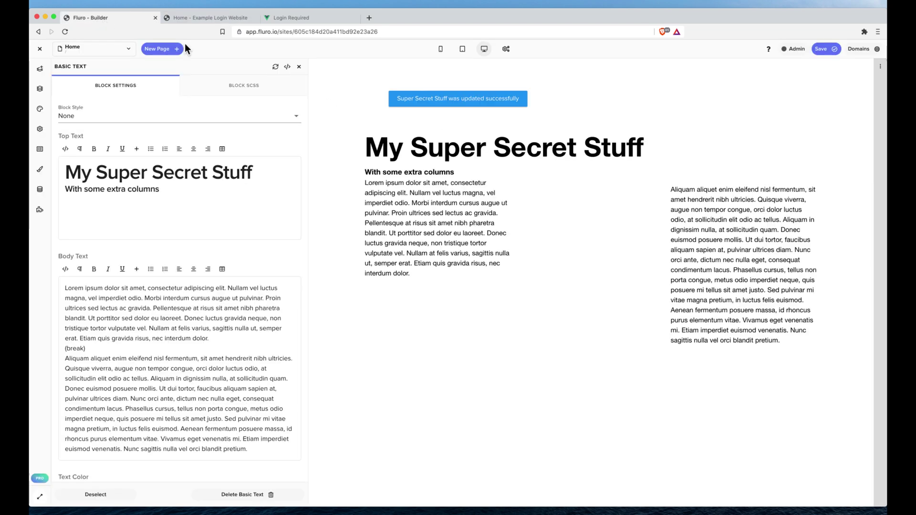
pyautogui.click(40, 89)
pyautogui.click(153, 124)
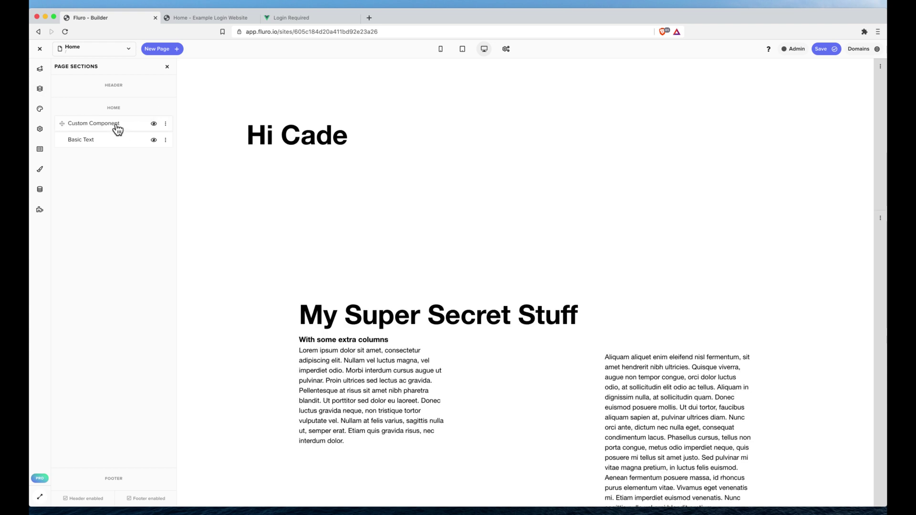
pyautogui.click(289, 143)
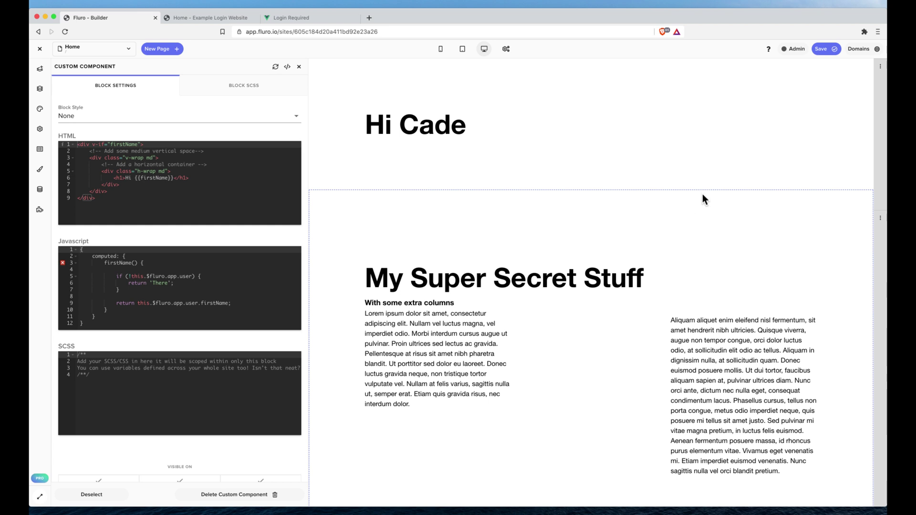
pyautogui.click(825, 50)
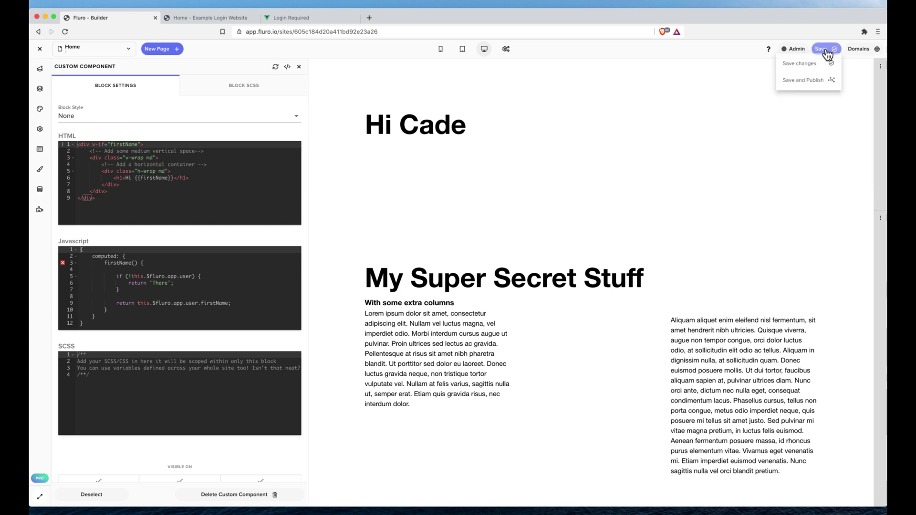
pyautogui.click(811, 85)
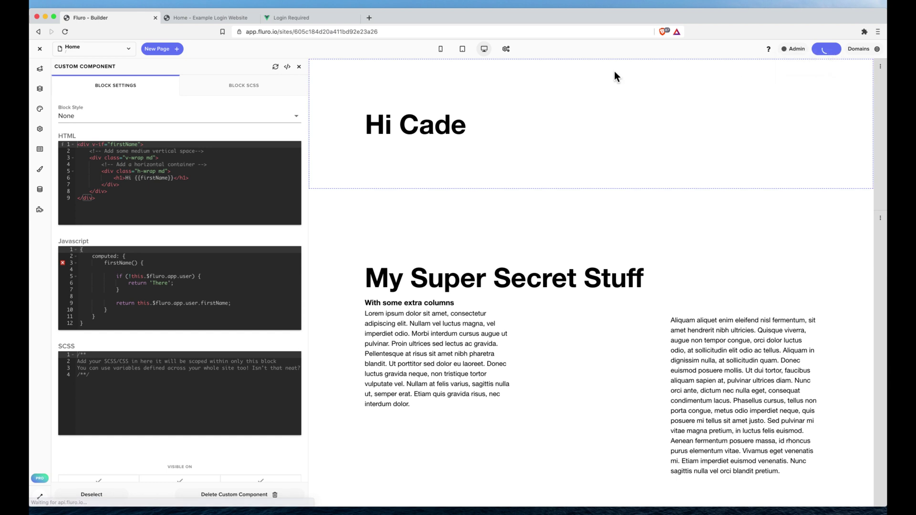
# Reload the live secrets site to confirm the first-name greeting above My Super Secret Stuff.
pyautogui.click(211, 19)
pyautogui.click(64, 31)
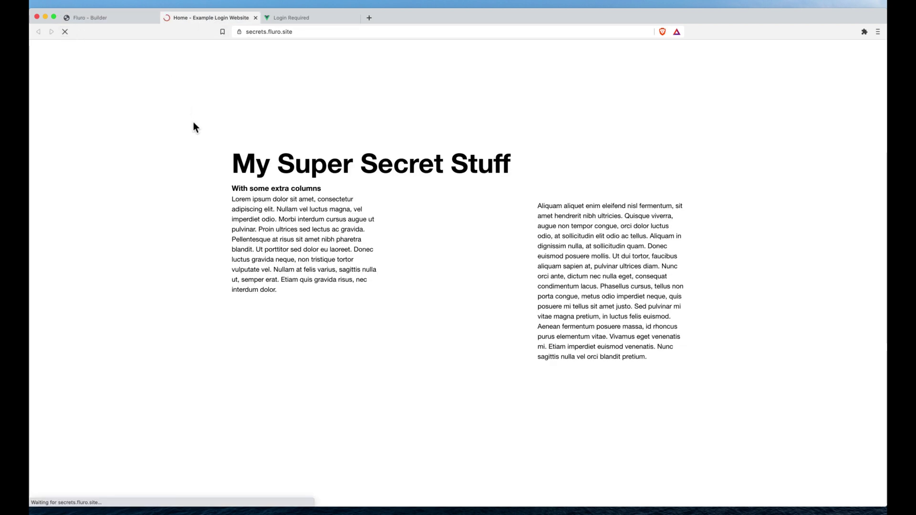
pyautogui.moveTo(114, 127); pyautogui.dragTo(248, 132)
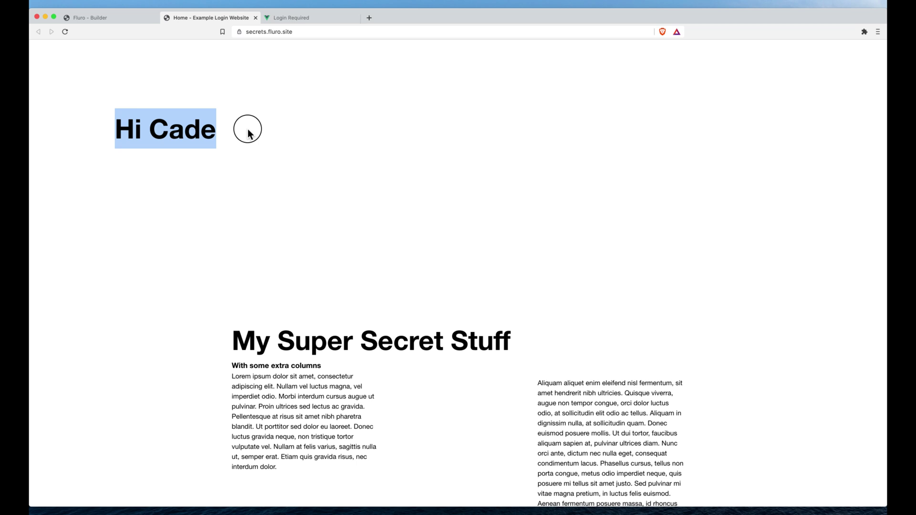
pyautogui.click(248, 132)
pyautogui.press('super+r')
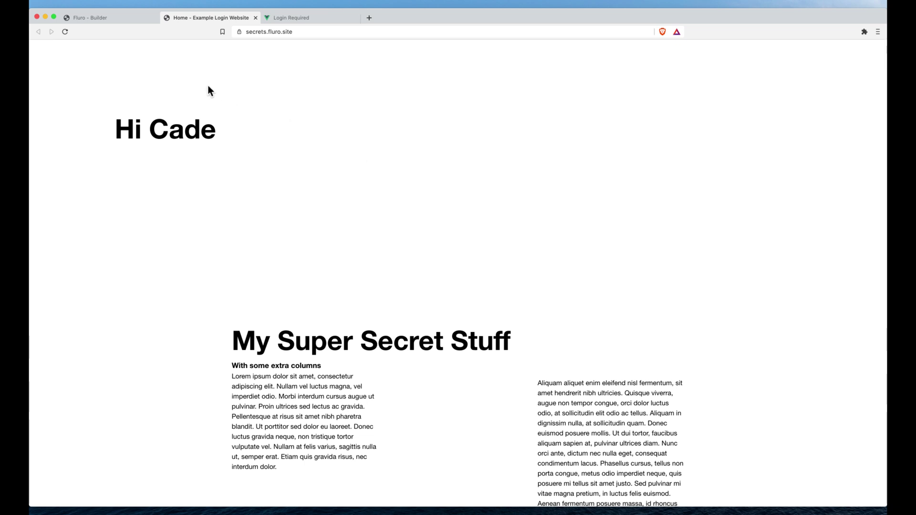
# Reopen the Super Secret Stuff application's Authentication settings to check Require Login and Lock Account.
pyautogui.click(112, 16)
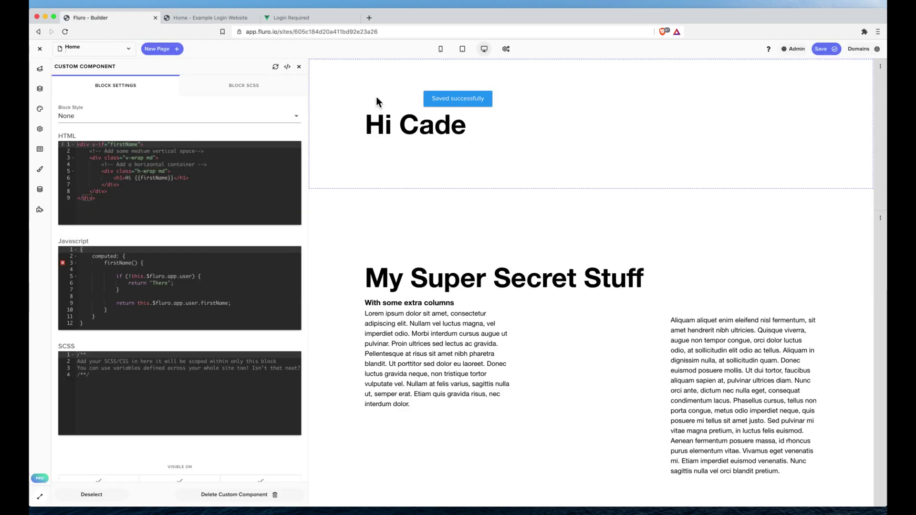
pyautogui.click(862, 50)
pyautogui.click(857, 127)
pyautogui.click(847, 143)
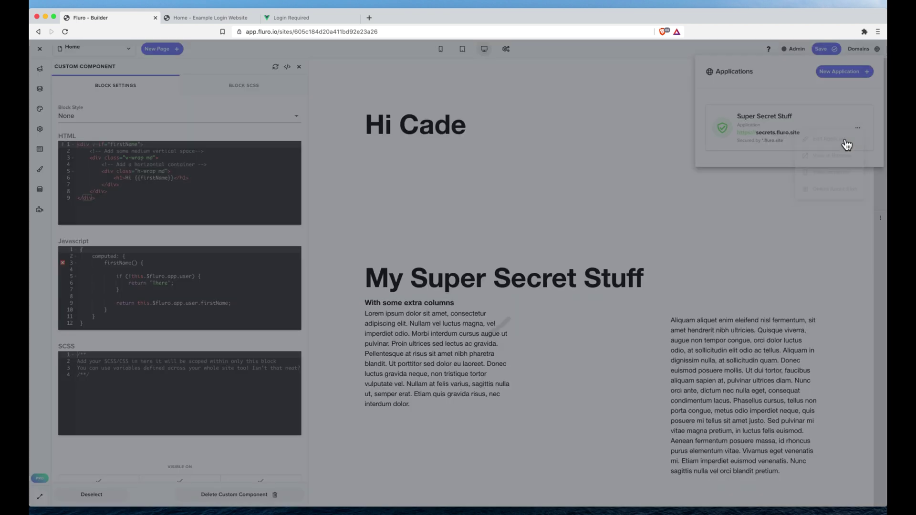
pyautogui.click(100, 137)
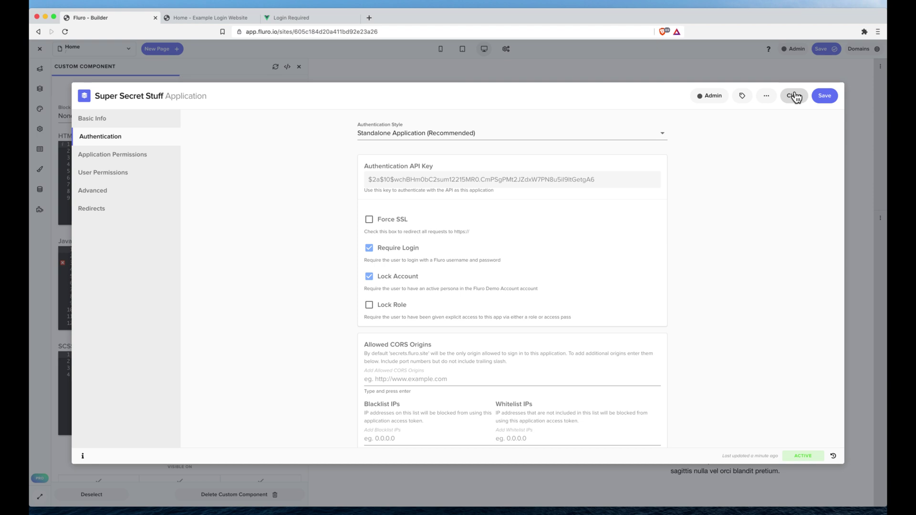
# Search blocks for 'sign' and place a Managed User Signup block below the greeting.
pyautogui.click(794, 96)
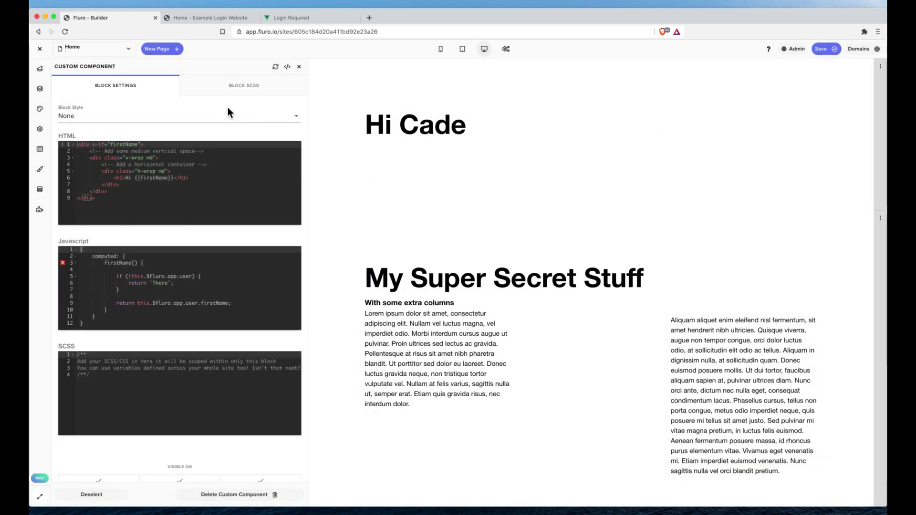
pyautogui.click(40, 69)
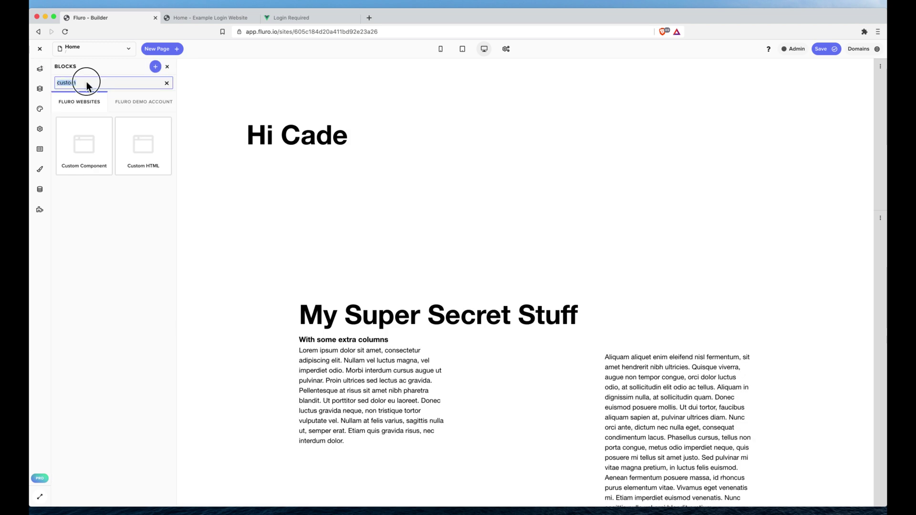
pyautogui.write('singu')
pyautogui.press('BackSpace')
pyautogui.write('gn')
pyautogui.moveTo(98, 121); pyautogui.dragTo(353, 79)
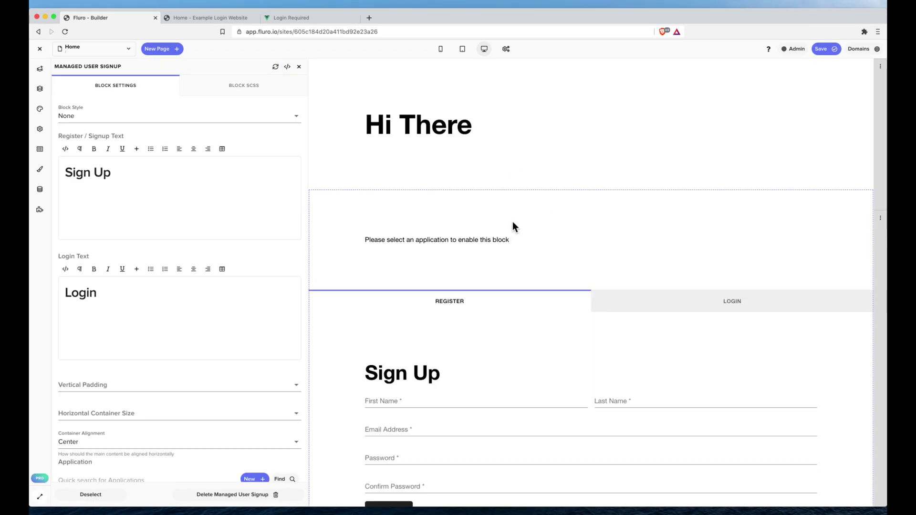
# Preview the block's LOGIN and REGISTER forms, then delete the Managed User Signup block.
pyautogui.scroll(-3, 513, 225)
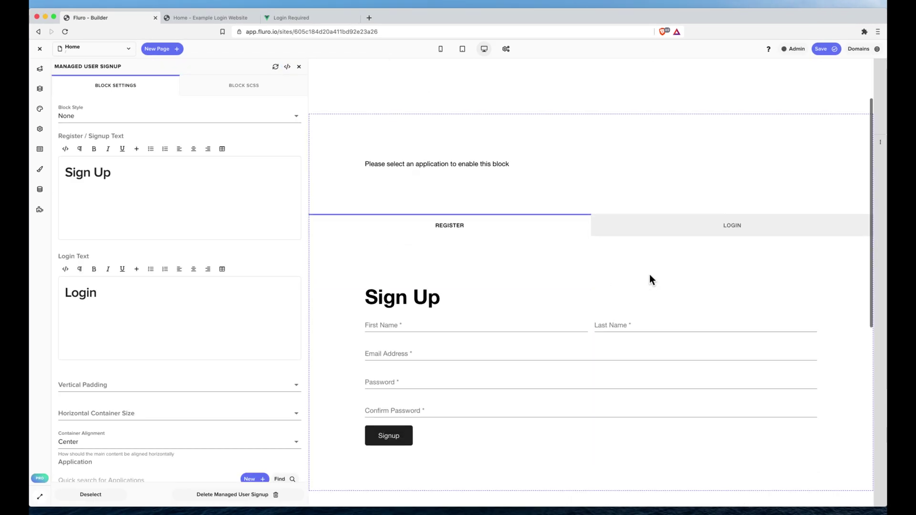
pyautogui.click(678, 215)
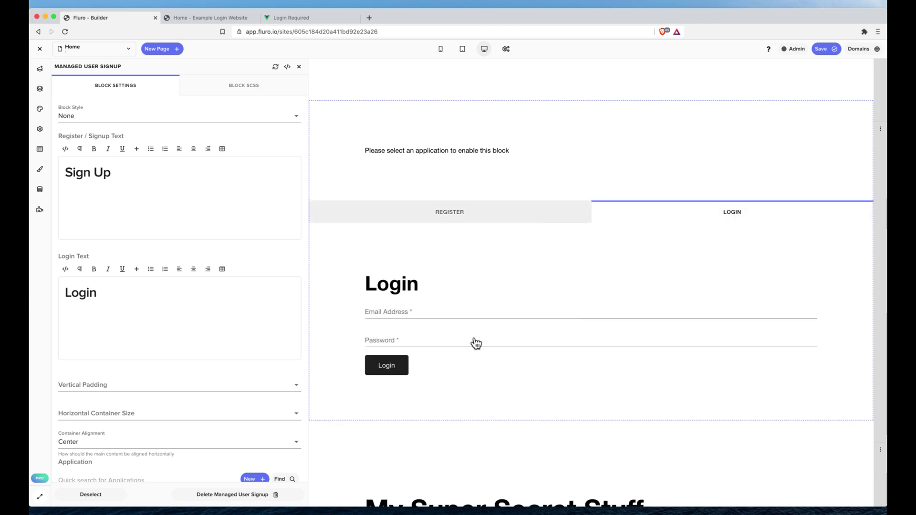
pyautogui.click(489, 210)
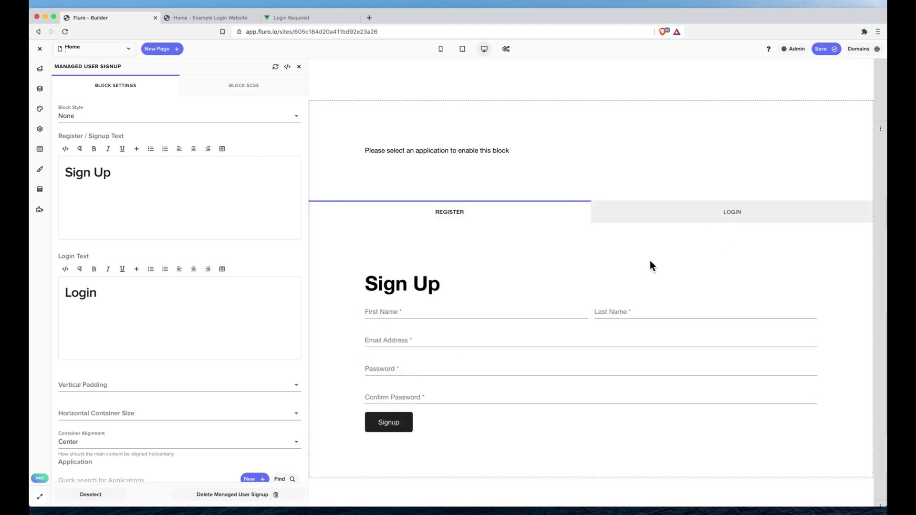
pyautogui.scroll(3, 661, 262)
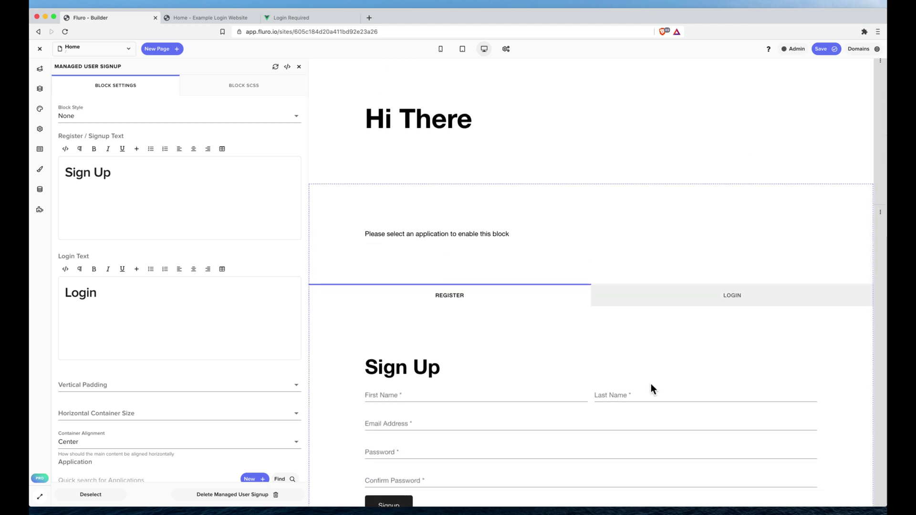
pyautogui.click(267, 497)
pyautogui.click(590, 148)
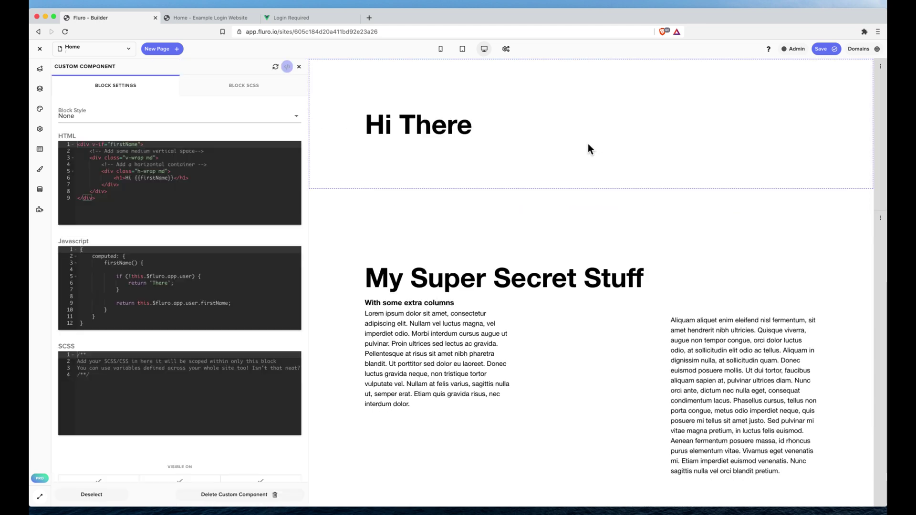